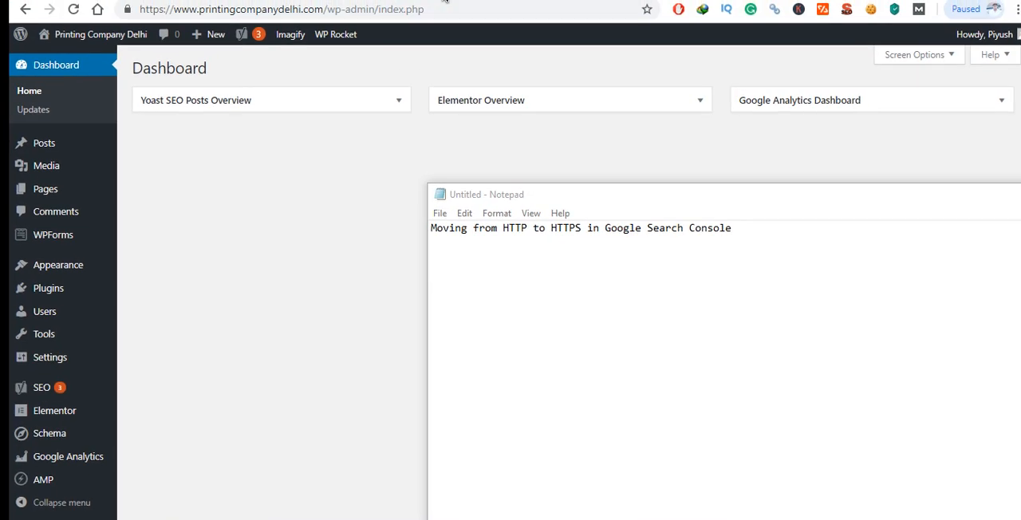
- View the connection security information for printingcompanydelhi.com and close it again
left_click(139, 12)
left_click(128, 9)
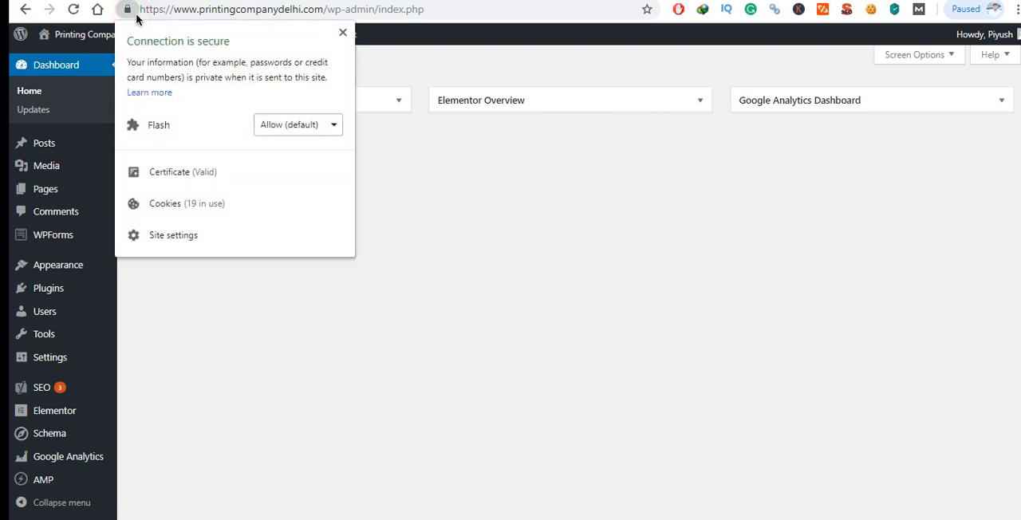
left_click(427, 19)
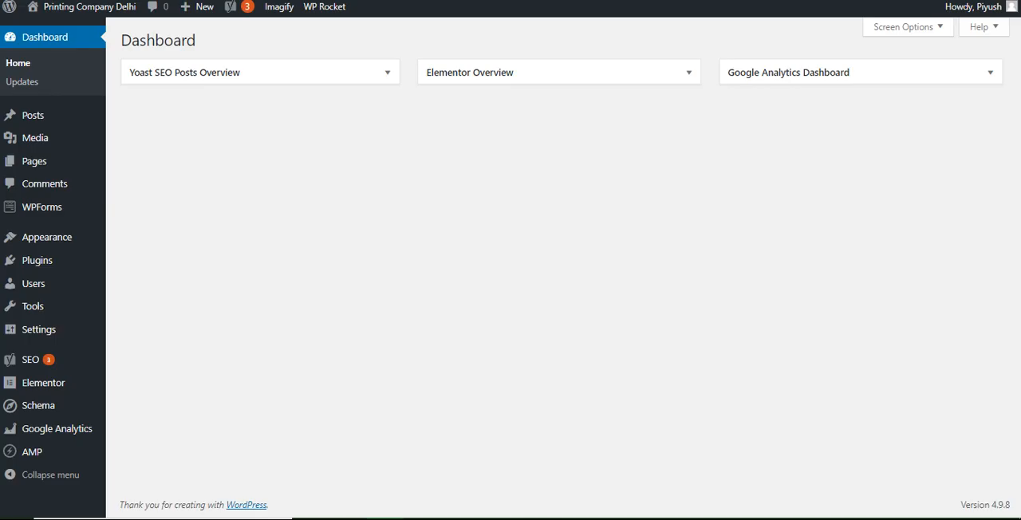
right_click(318, 0)
left_click(385, 62)
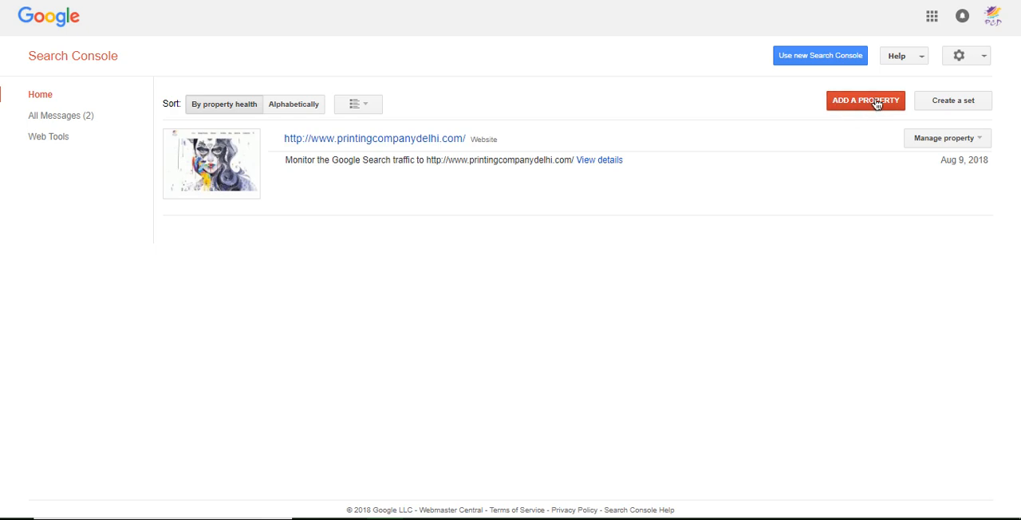
left_click(855, 107)
left_click(501, 264)
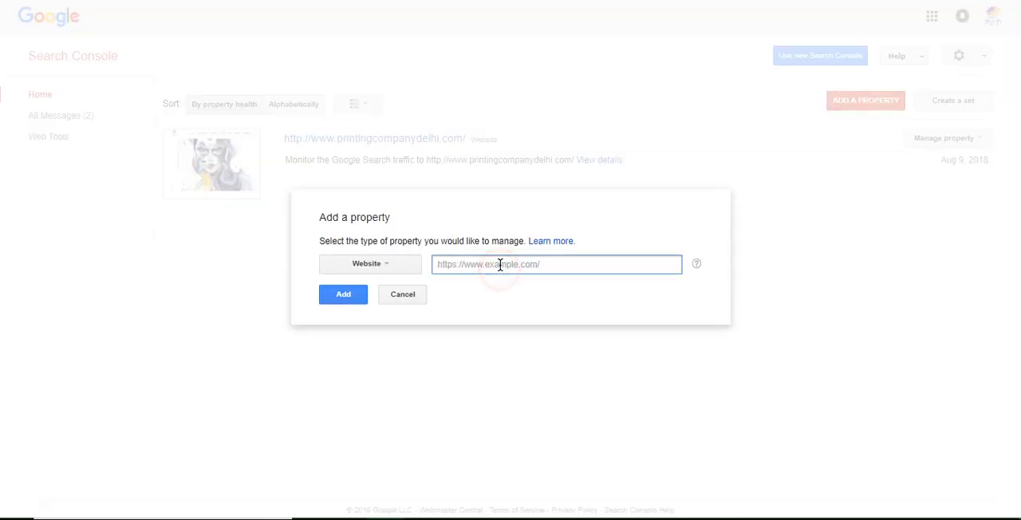
type("https://www.printingcompanydelhi.com/wp-admin/index.php")
left_click_drag(588, 264, 695, 264)
key("BackSpace")
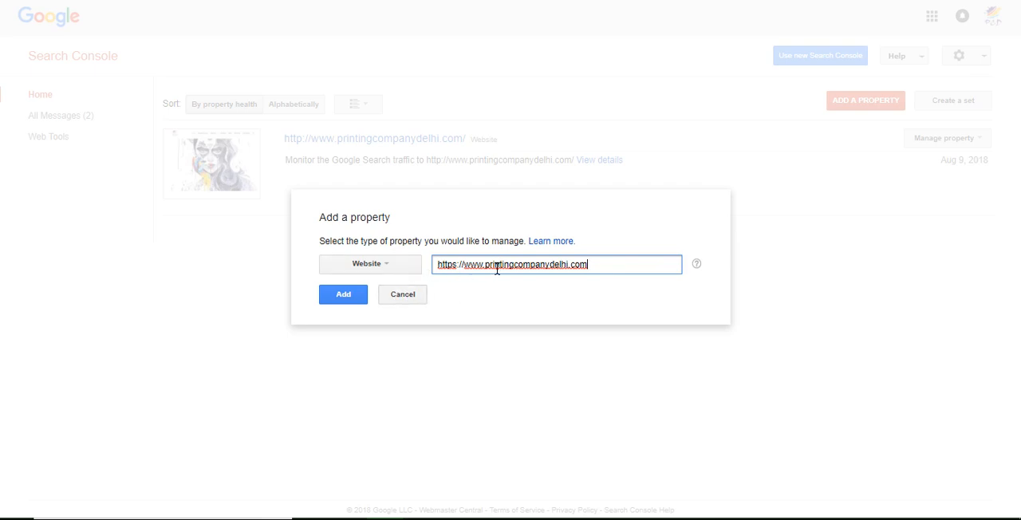
triple_click(616, 262)
left_click(351, 294)
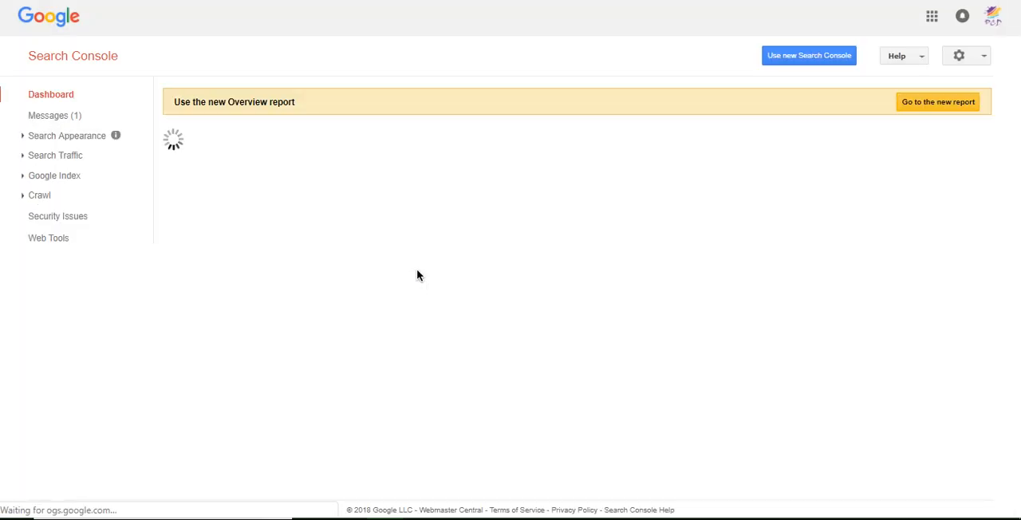
- Open the HTTPS property's verification details and choose to verify it using a different method
left_click_drag(267, 48, 370, 50)
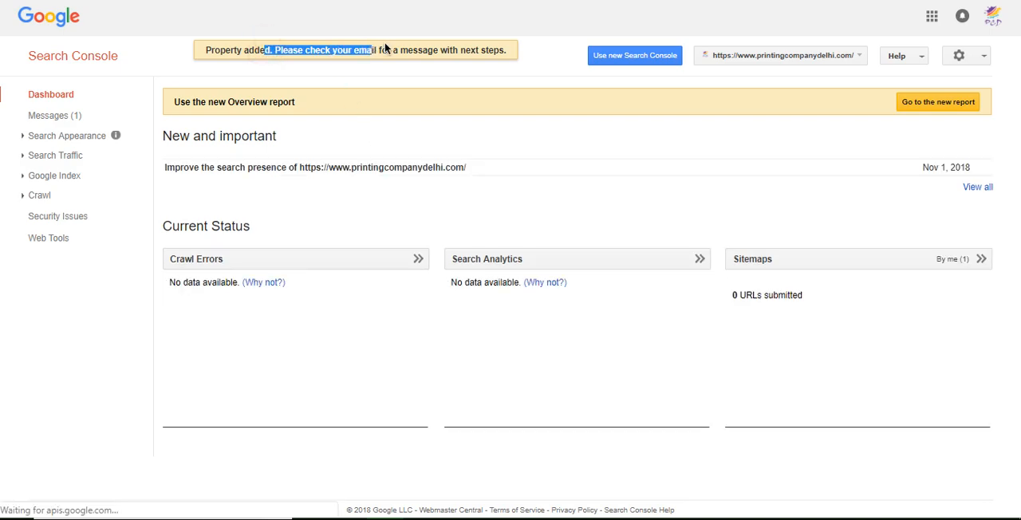
left_click(985, 56)
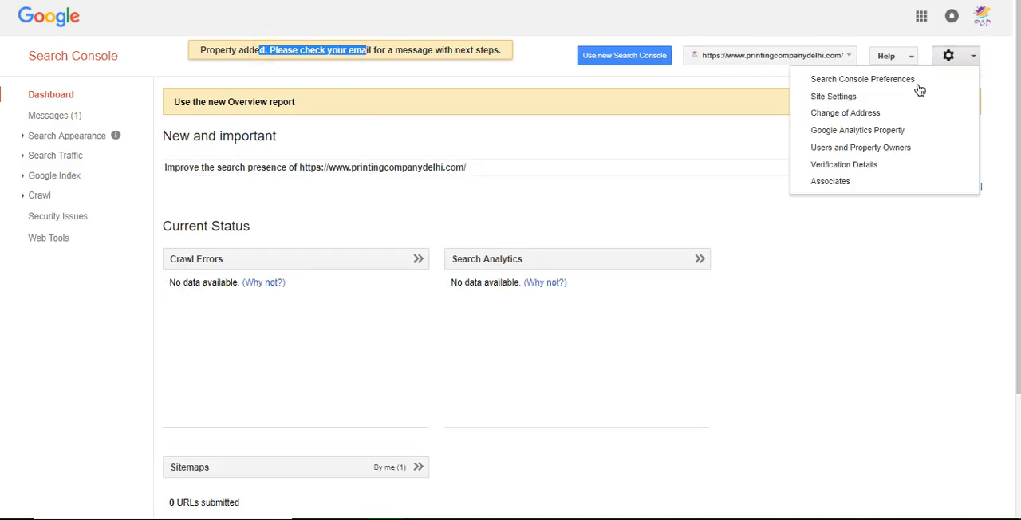
left_click(876, 165)
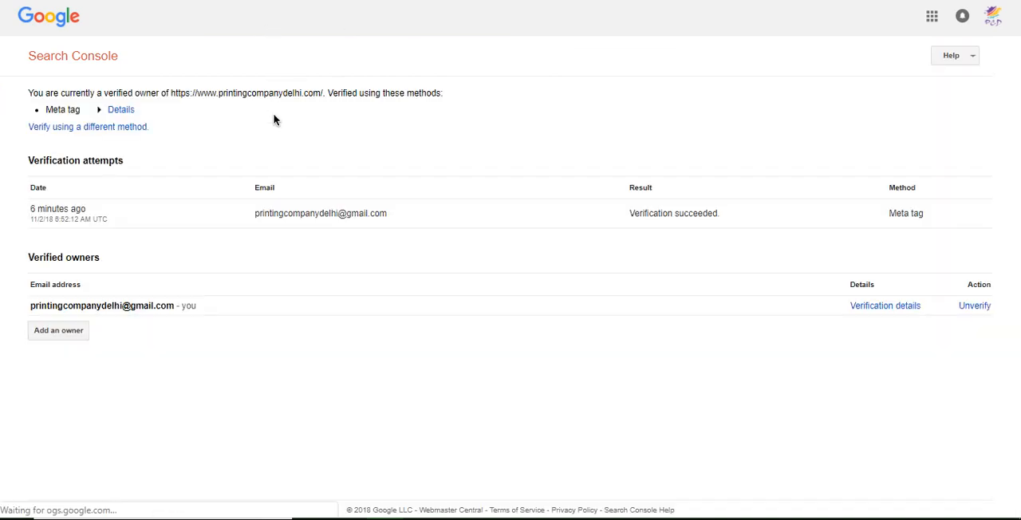
left_click(103, 131)
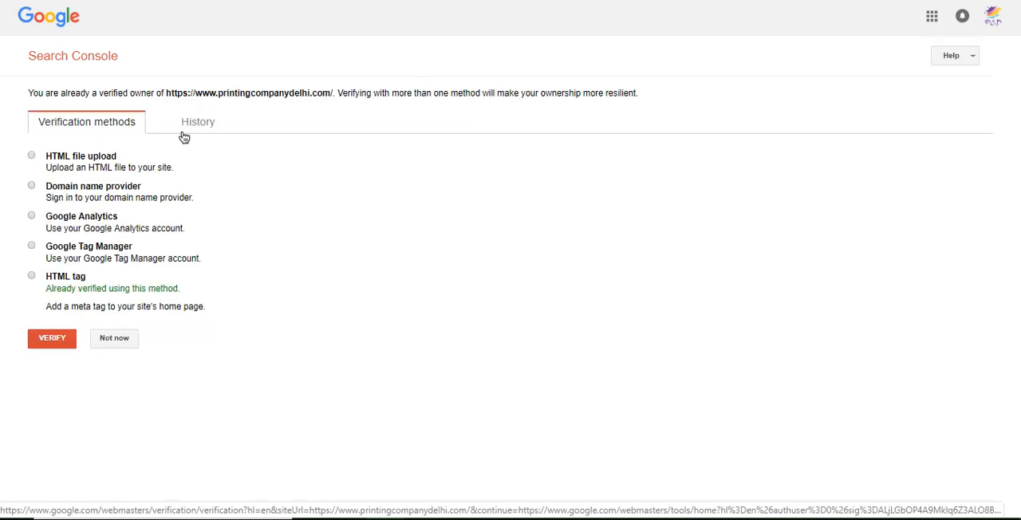
left_click(206, 126)
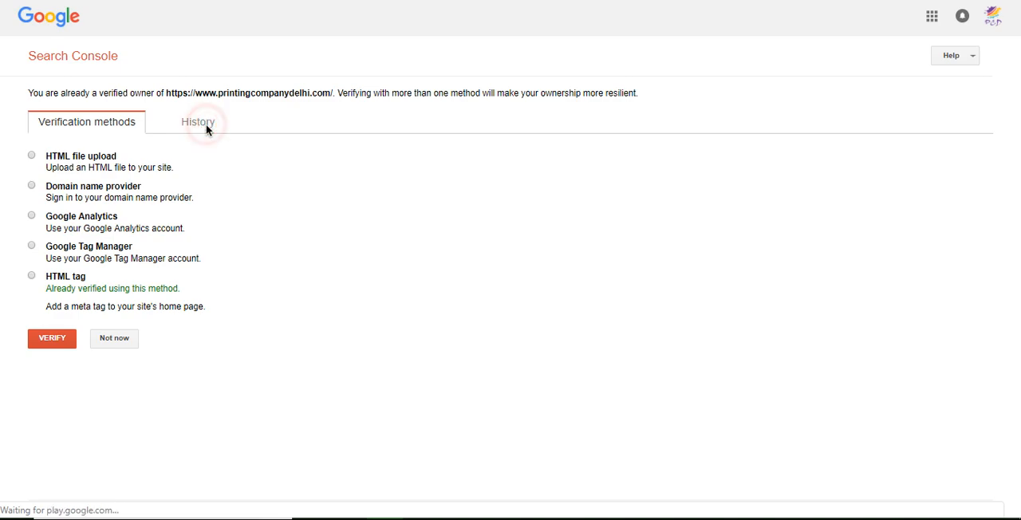
left_click(94, 129)
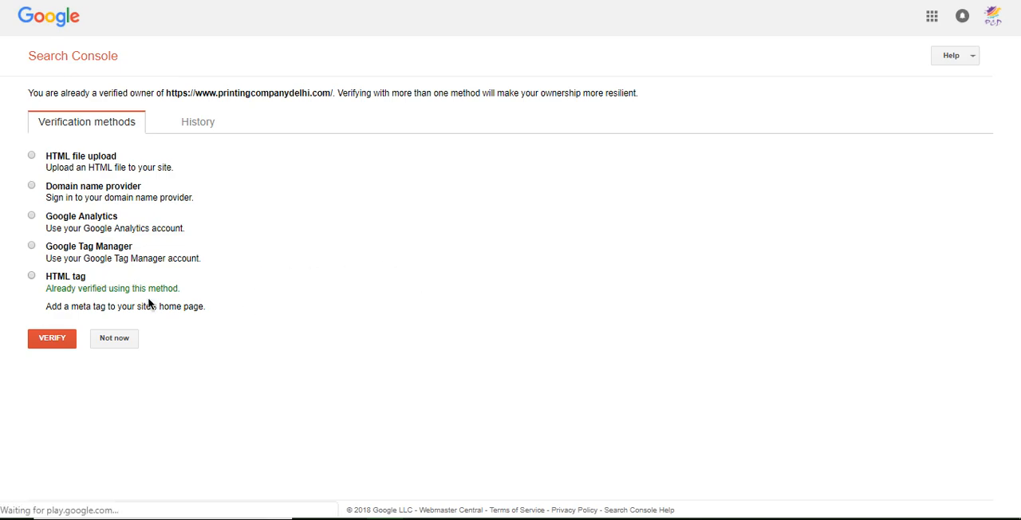
- Select the HTML tag verification method and copy its google-site-verification meta tag
left_click(58, 283)
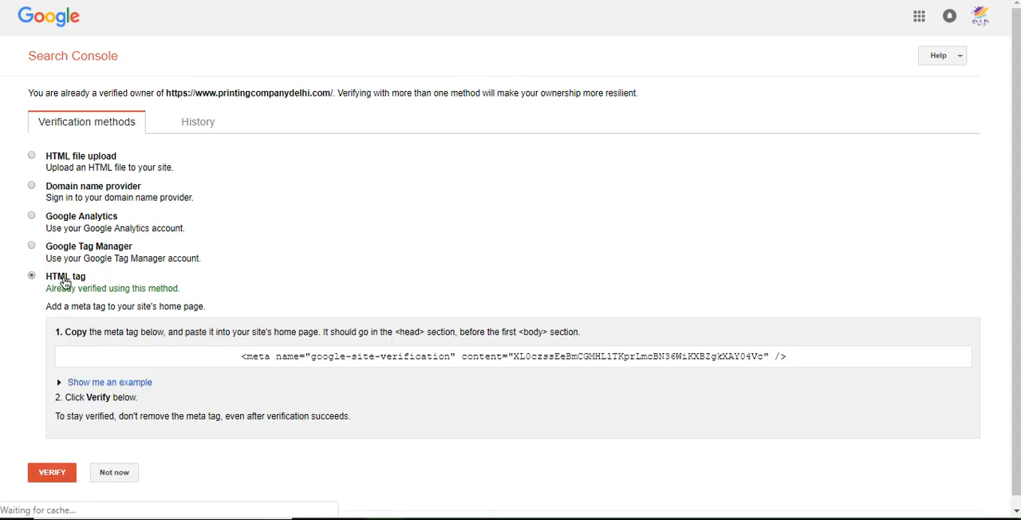
left_click(500, 361)
right_click(500, 360)
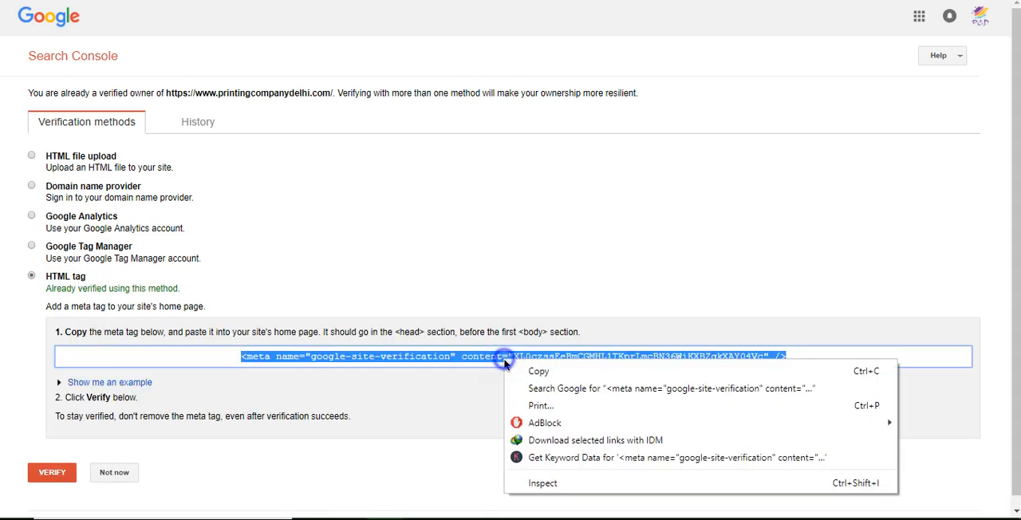
left_click(528, 370)
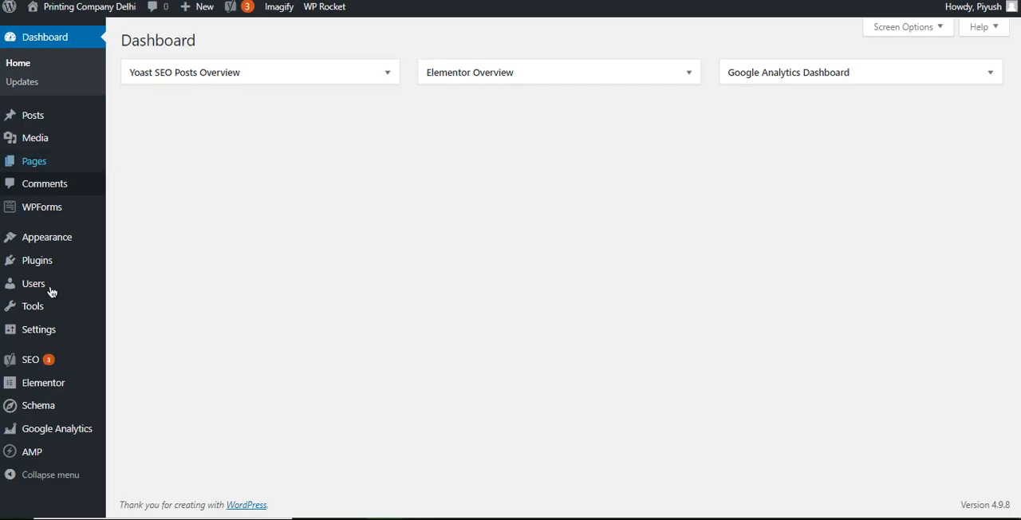
- In WordPress, replace the Google verification code in Yoast SEO's Webmaster Tools settings with only the copied tag's code and save
mouse_move(36, 361)
left_click(137, 325)
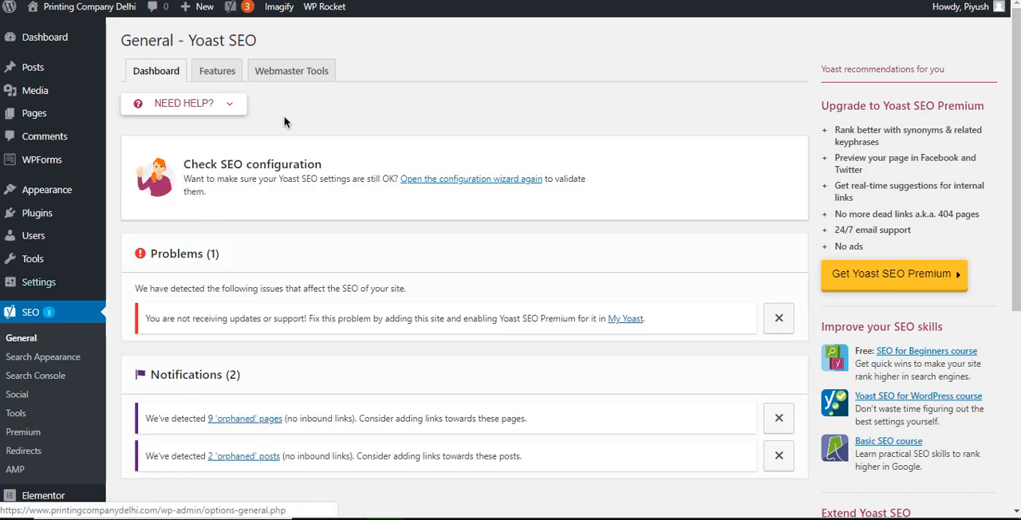
left_click(305, 71)
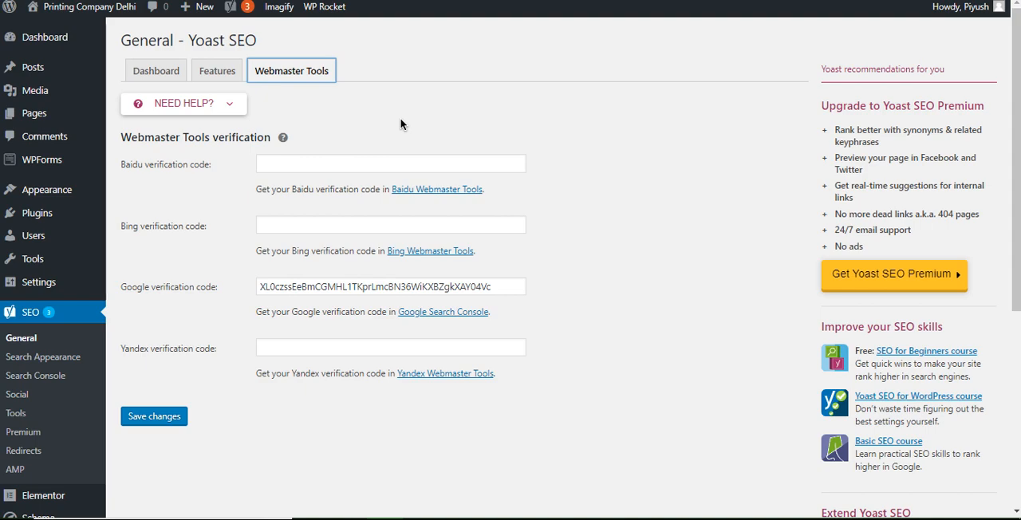
left_click(356, 281)
key("ctrl+a")
key("ctrl+v")
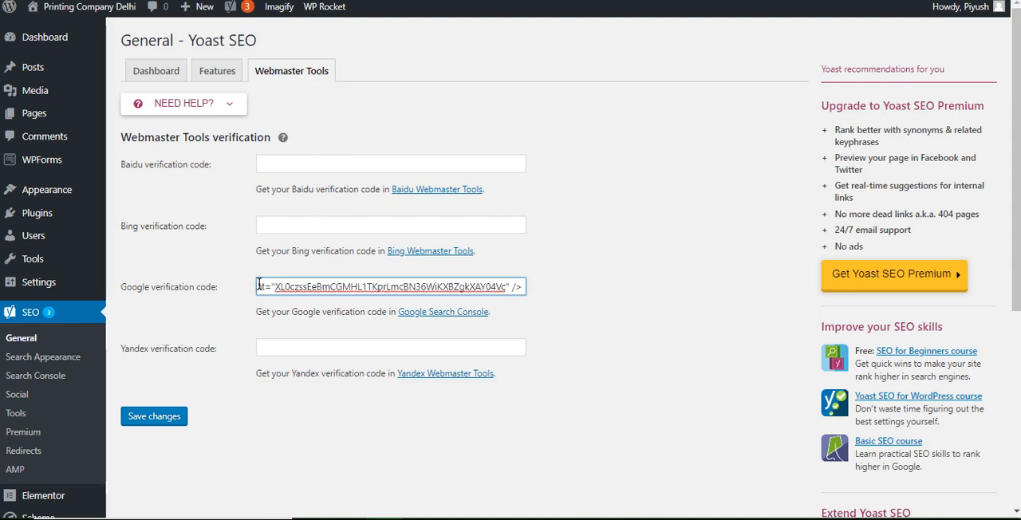
left_click_drag(275, 287, 264, 286)
key("BackSpace")
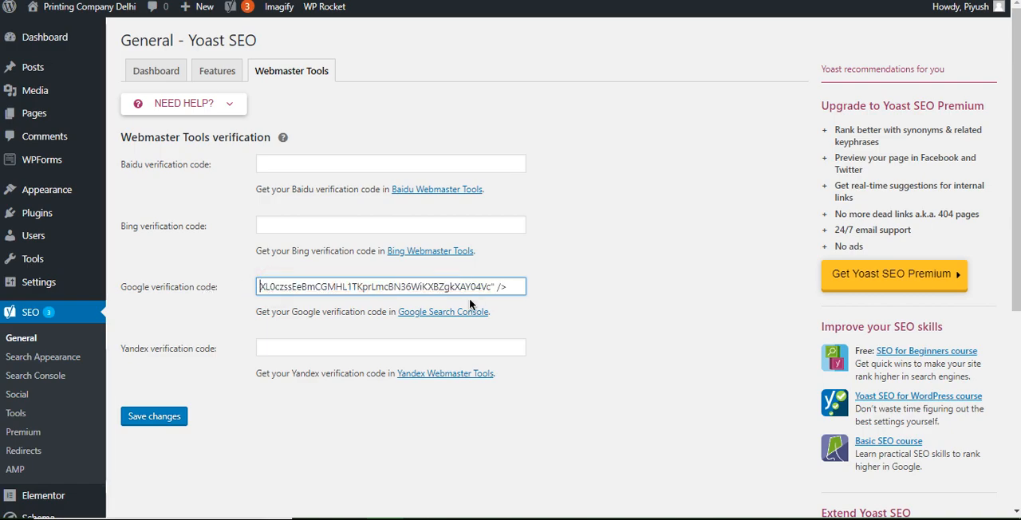
left_click_drag(492, 286, 239, 287)
key("BackSpace")
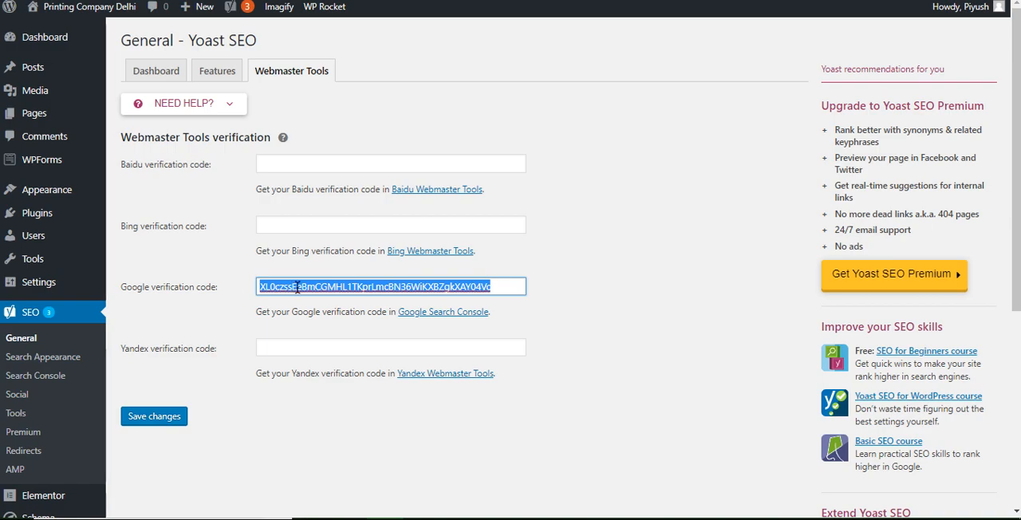
left_click(170, 415)
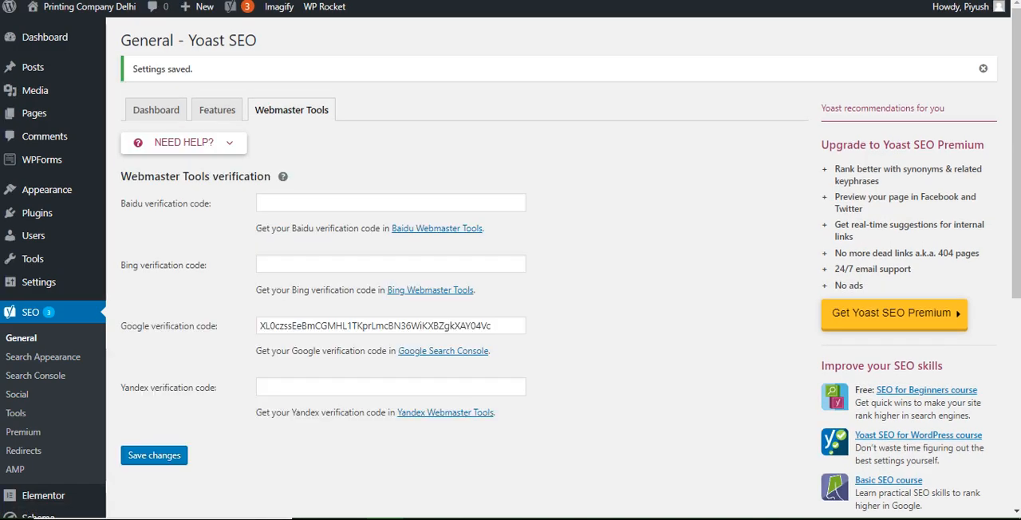
left_click(983, 68)
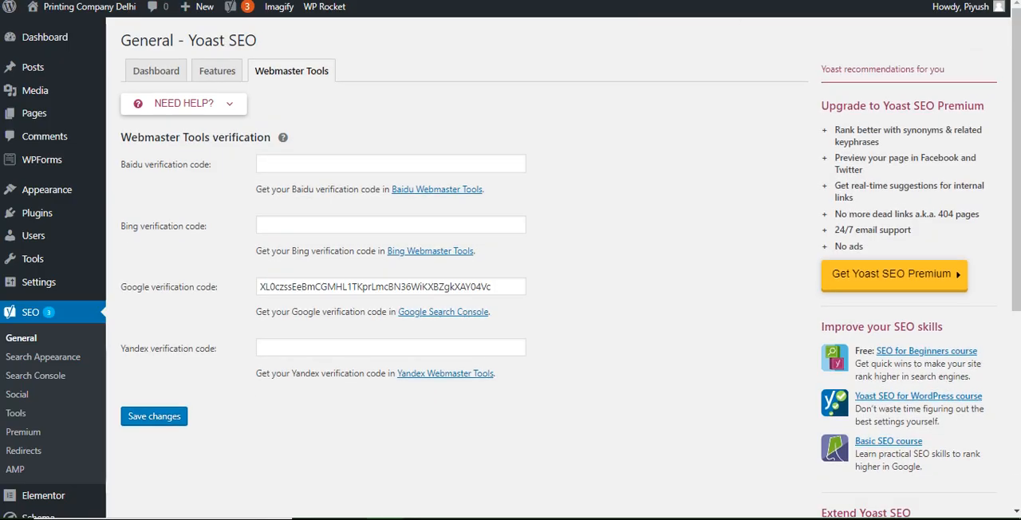
- Return to Search Console, verify ownership of the HTTPS property and continue to its dashboard
left_click(200, 1)
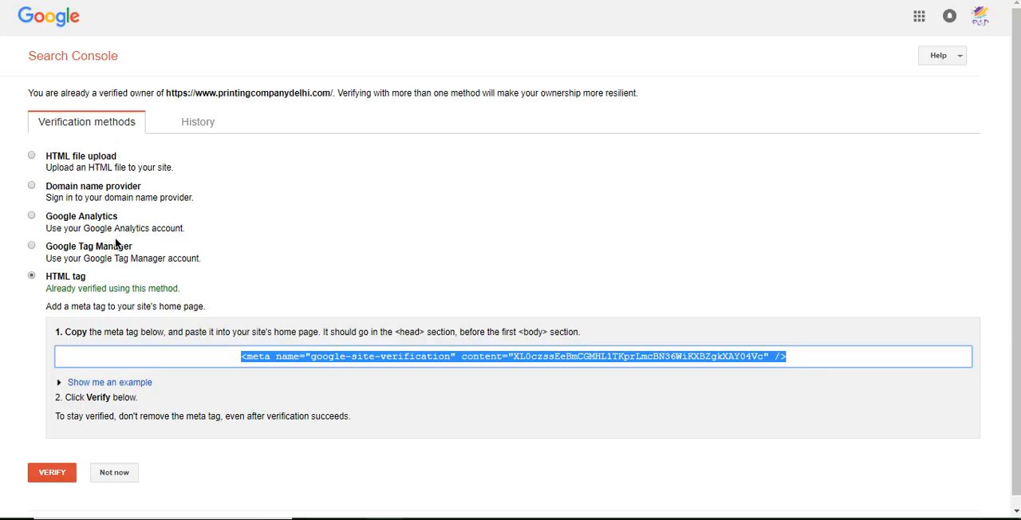
left_click(57, 472)
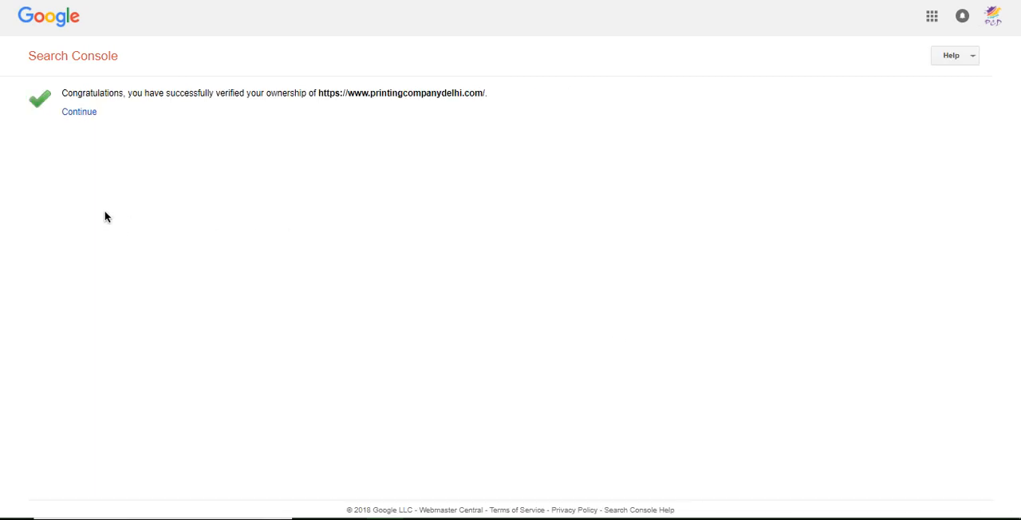
left_click(80, 112)
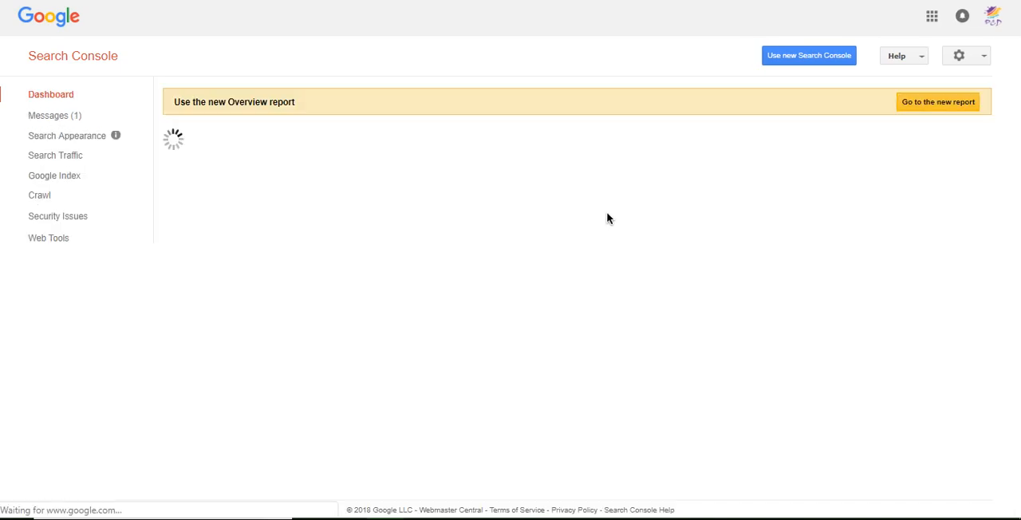
- Open the HTTPS property's Sitemaps report and examine the submitted sitemap entry
left_click(818, 266)
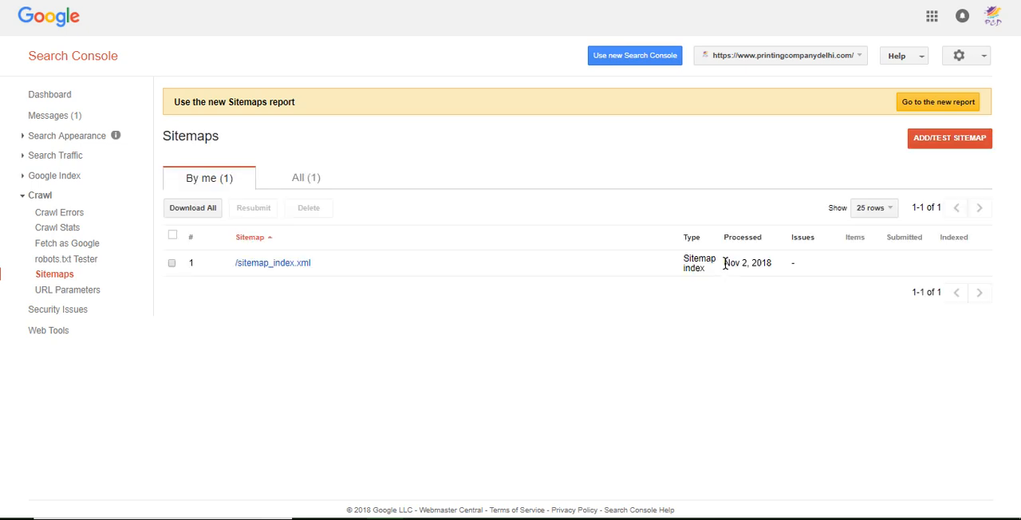
left_click_drag(335, 266, 237, 262)
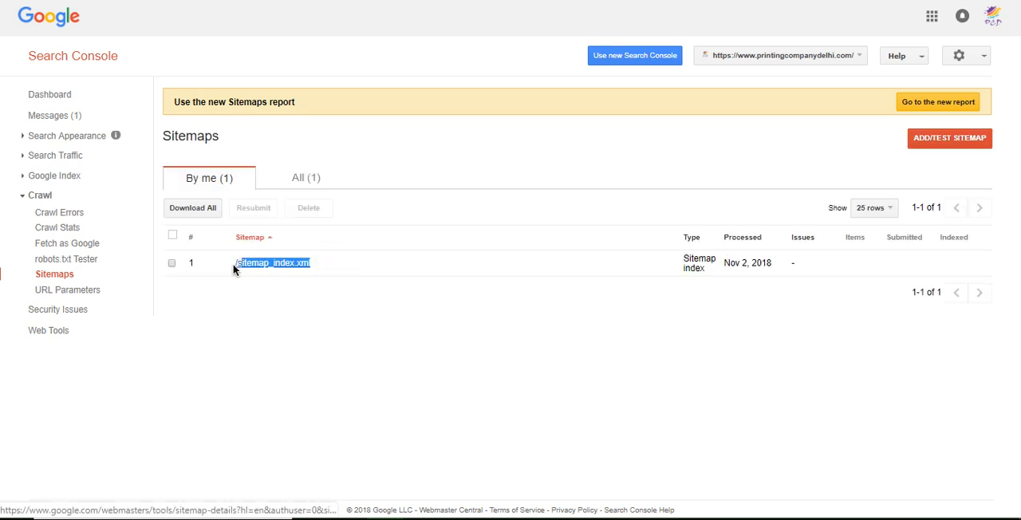
left_click(258, 310)
- From WordPress, open the website in a new tab and load its /sitemap.xml address
left_click(339, 1)
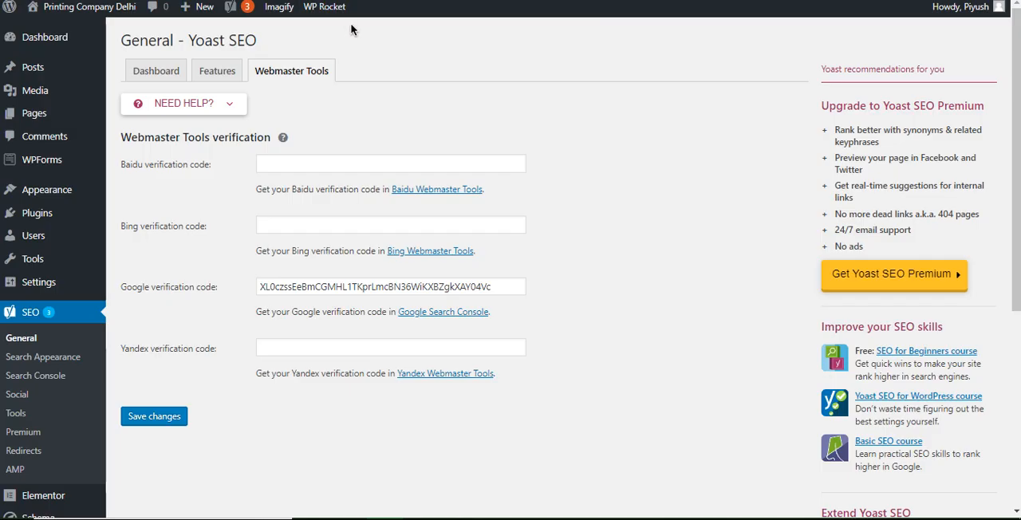
mouse_move(88, 8)
right_click(75, 31)
left_click(98, 42)
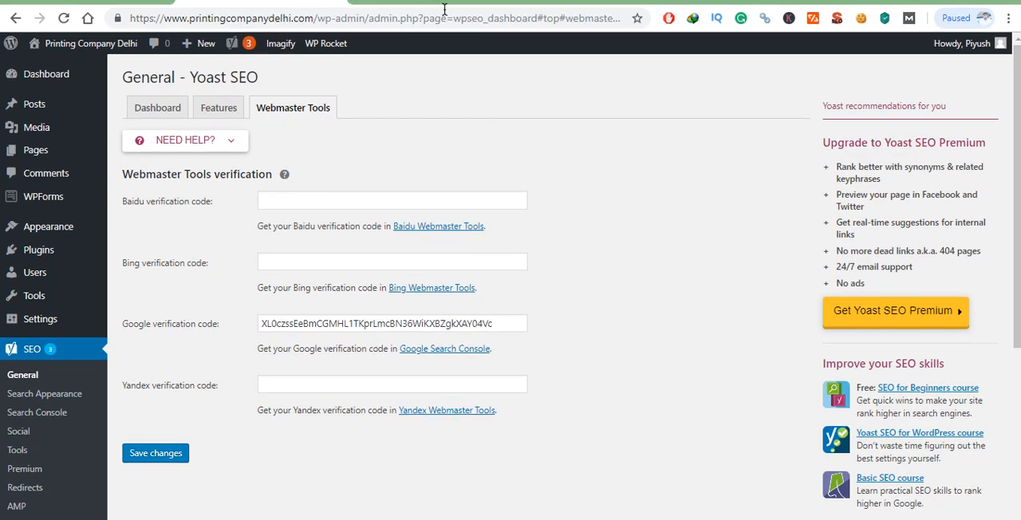
left_click(419, 4)
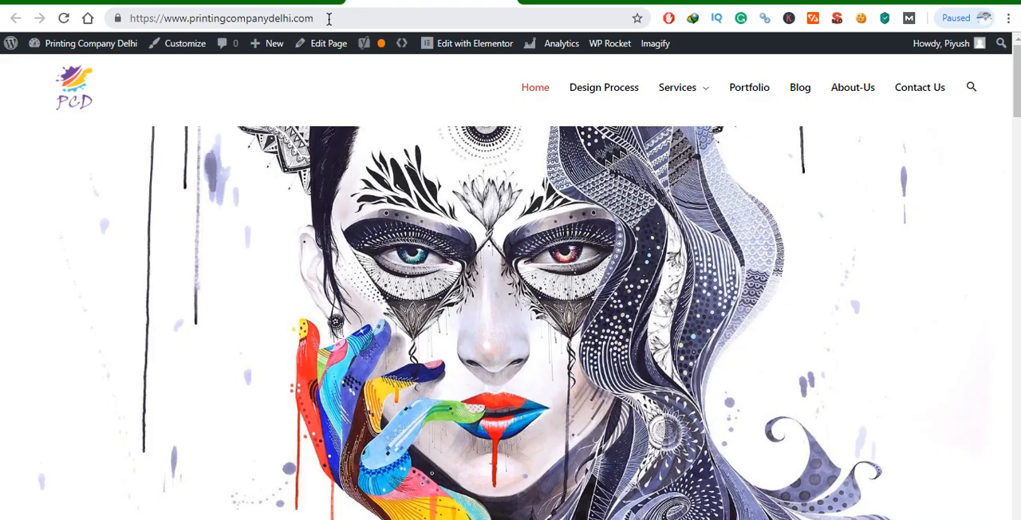
left_click(329, 18)
left_click(321, 20)
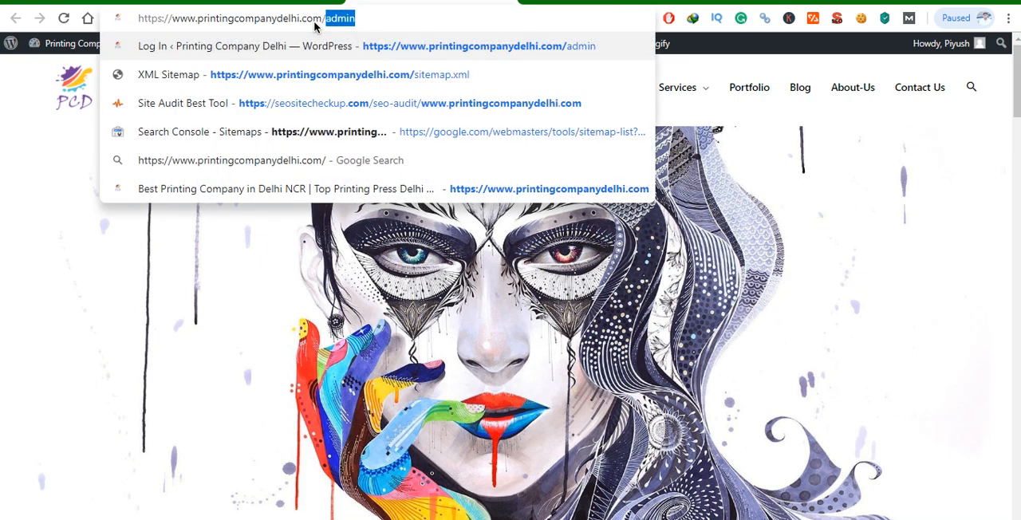
type("s")
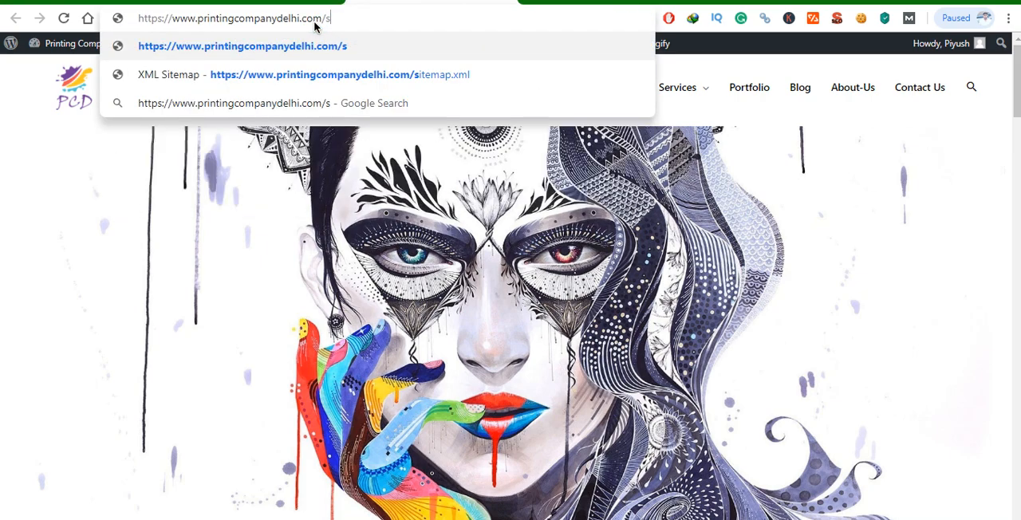
type("itemap.xml")
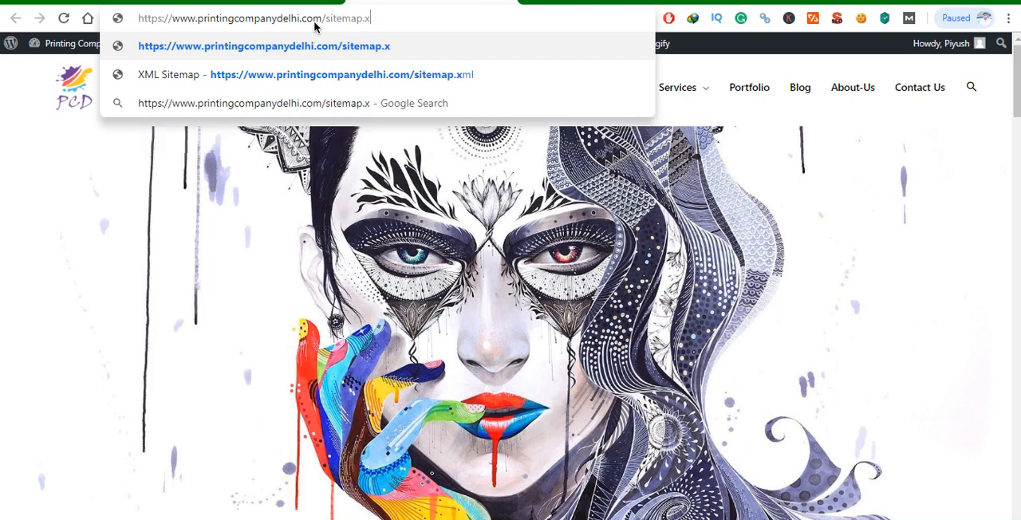
key("Return")
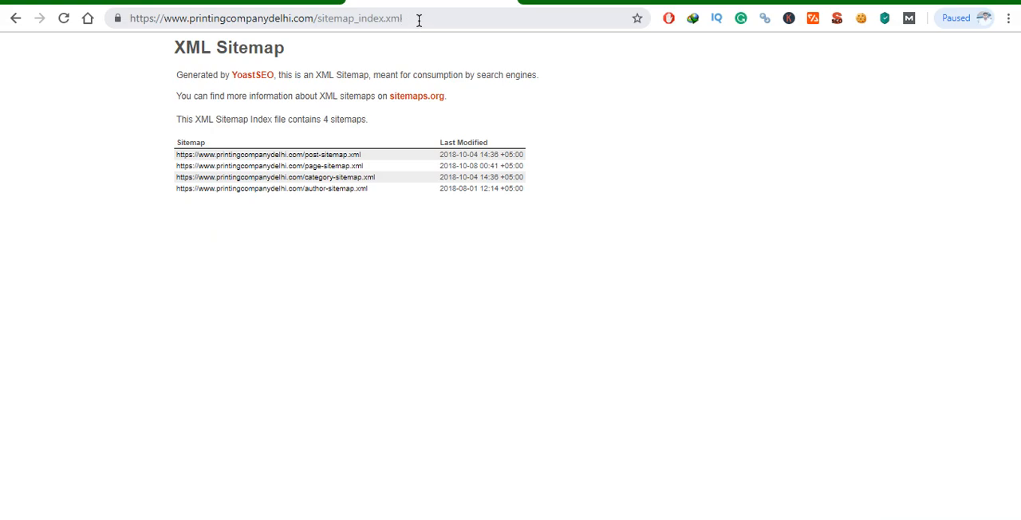
- Copy the sitemap's file name from the address of the XML Sitemap page
left_click_drag(419, 18, 319, 19)
right_click(341, 20)
left_click(366, 102)
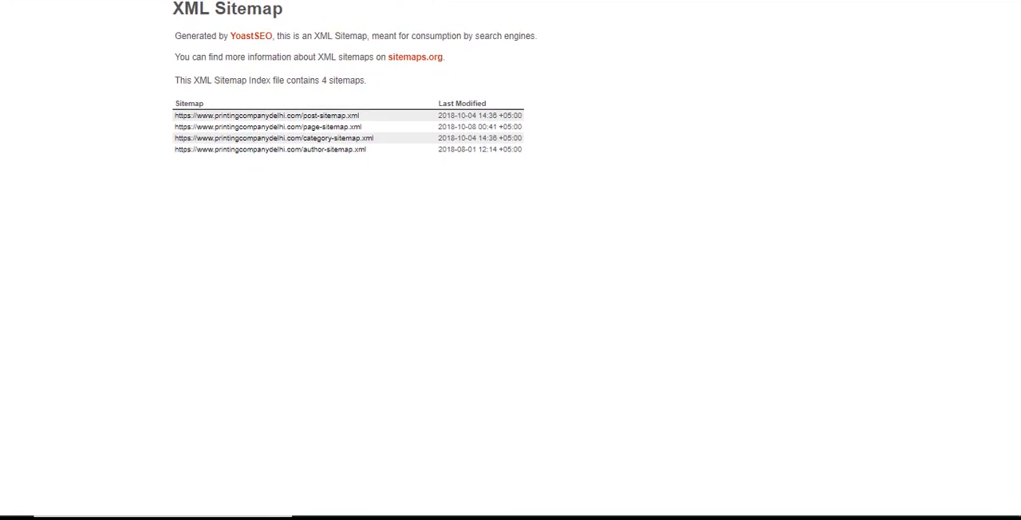
- Return to Search Console and submit the copied sitemap_index.xml as a sitemap for the HTTPS property
left_click(527, 0)
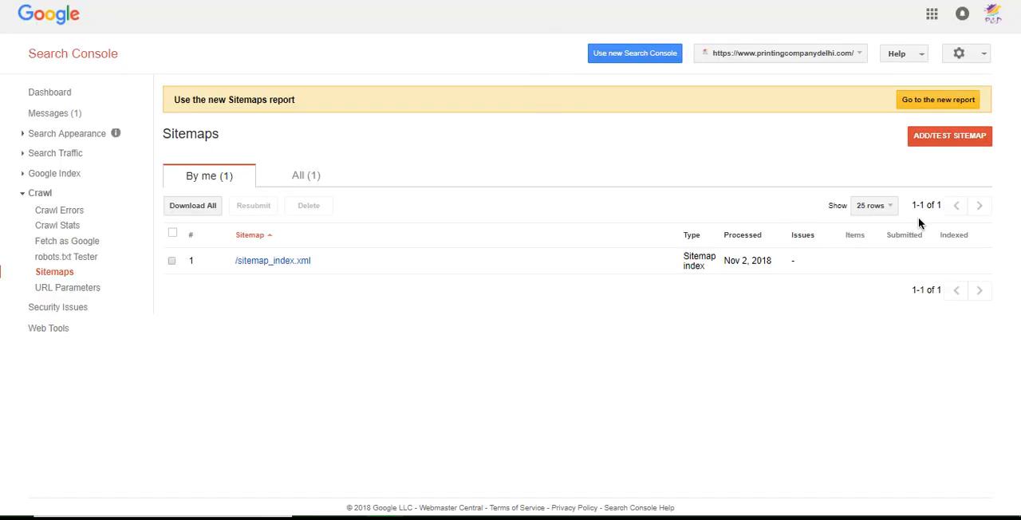
left_click(948, 137)
left_click(887, 186)
right_click(887, 188)
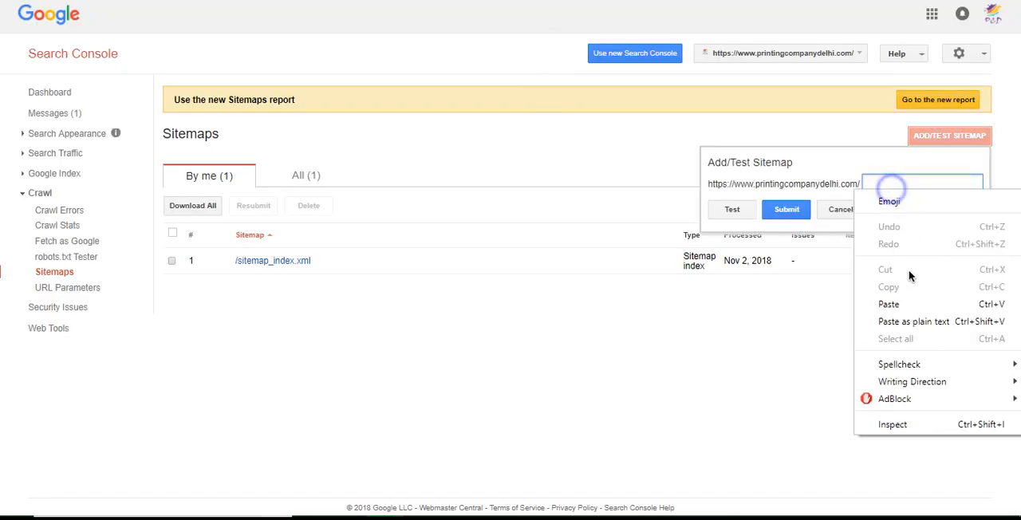
left_click(904, 305)
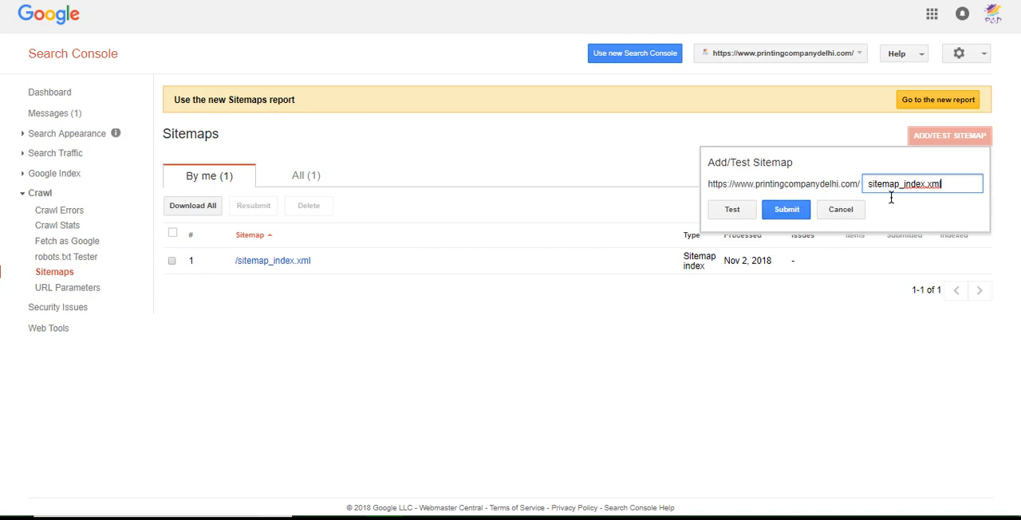
left_click(789, 212)
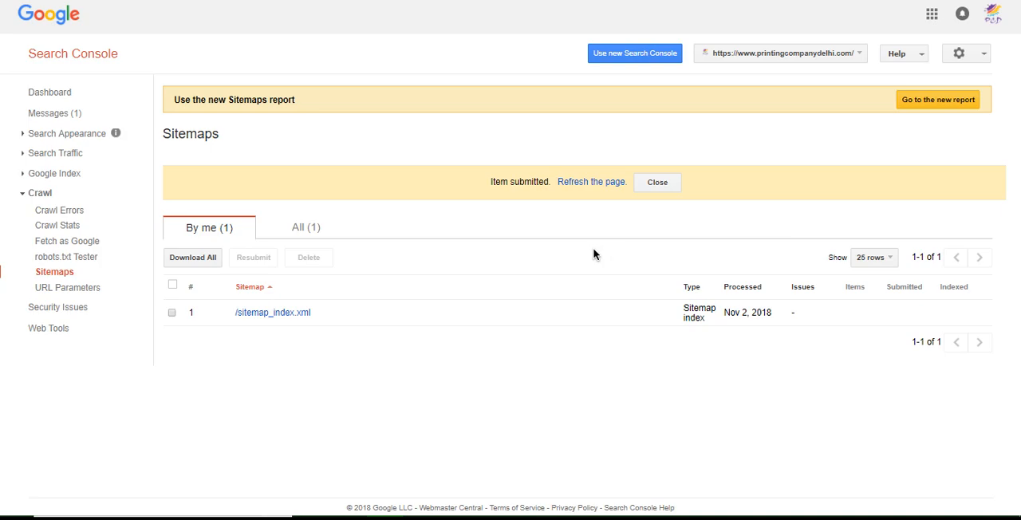
- Refresh the Sitemaps report and check the processing status of the /sitemap_index.xml entry
left_click(600, 182)
left_click(599, 184)
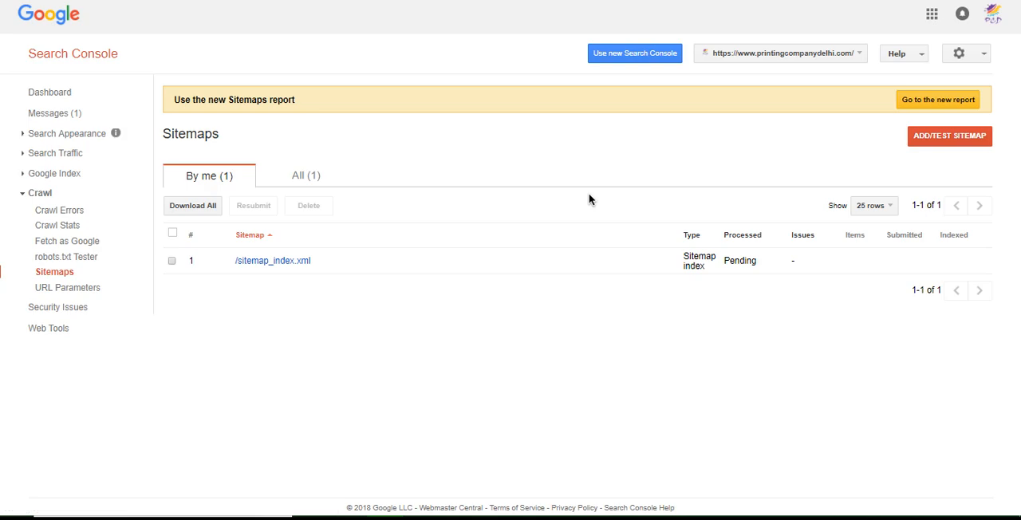
left_click_drag(709, 263, 394, 260)
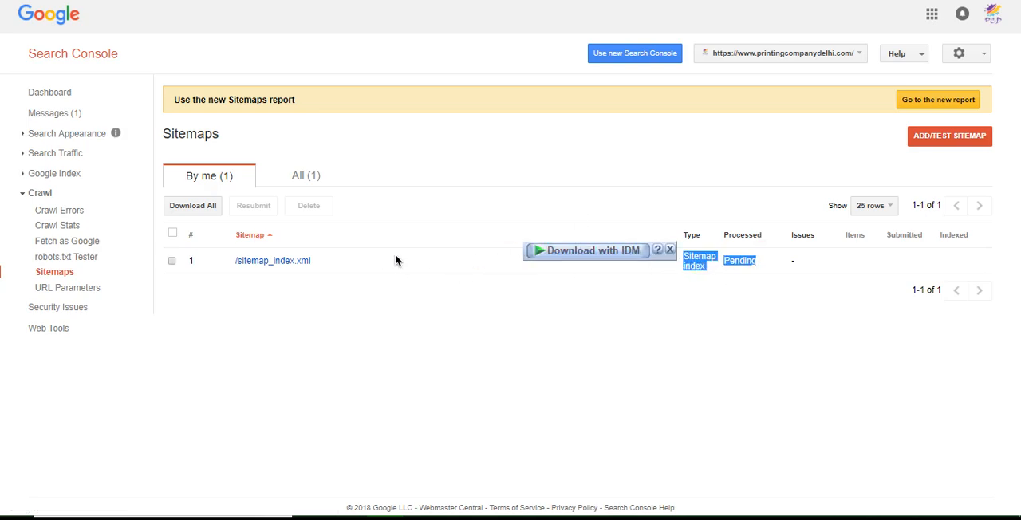
left_click(517, 305)
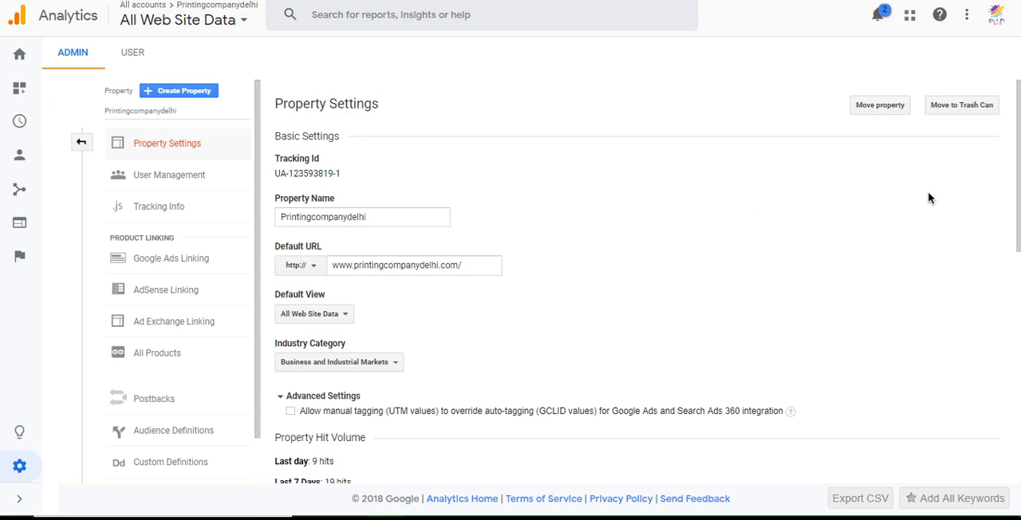
left_click(308, 267)
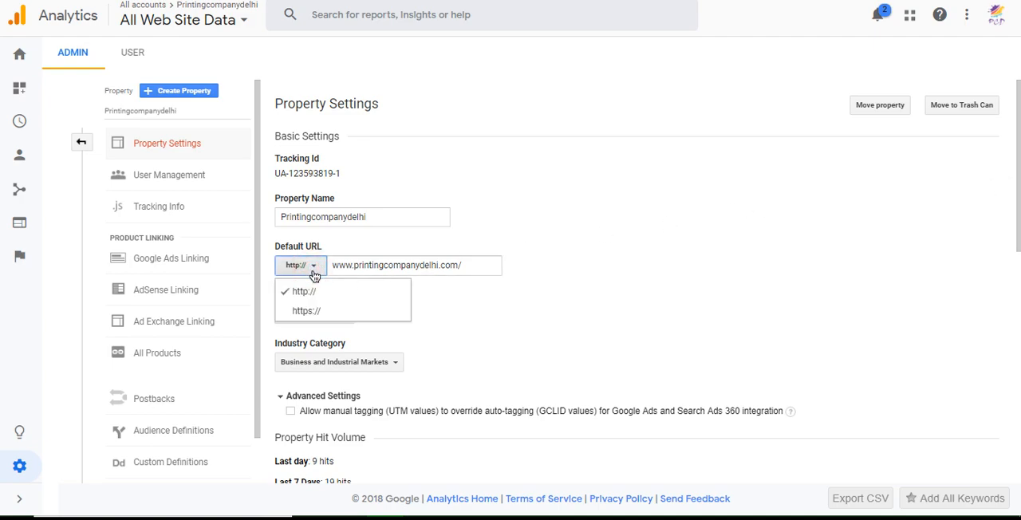
left_click(310, 311)
left_click(496, 268)
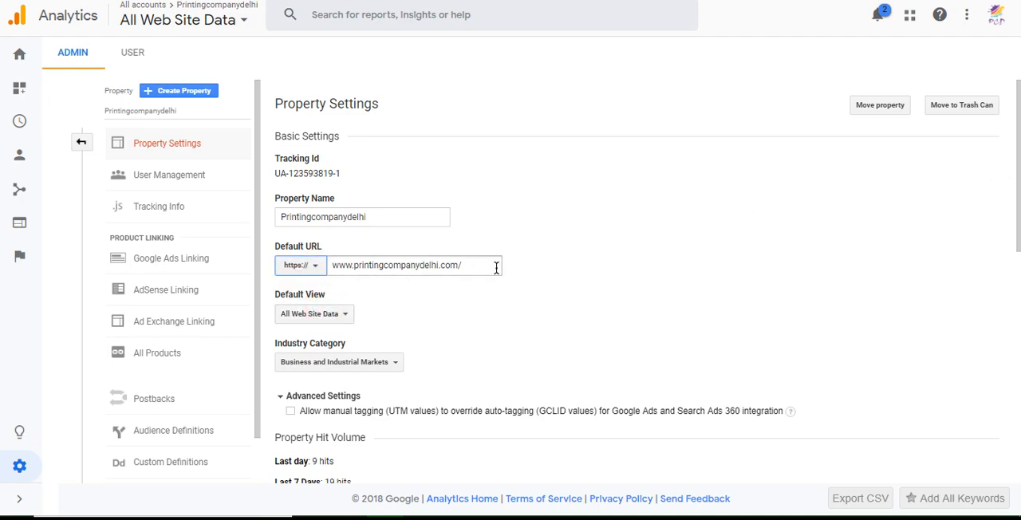
scroll(550, 292, "down", 6)
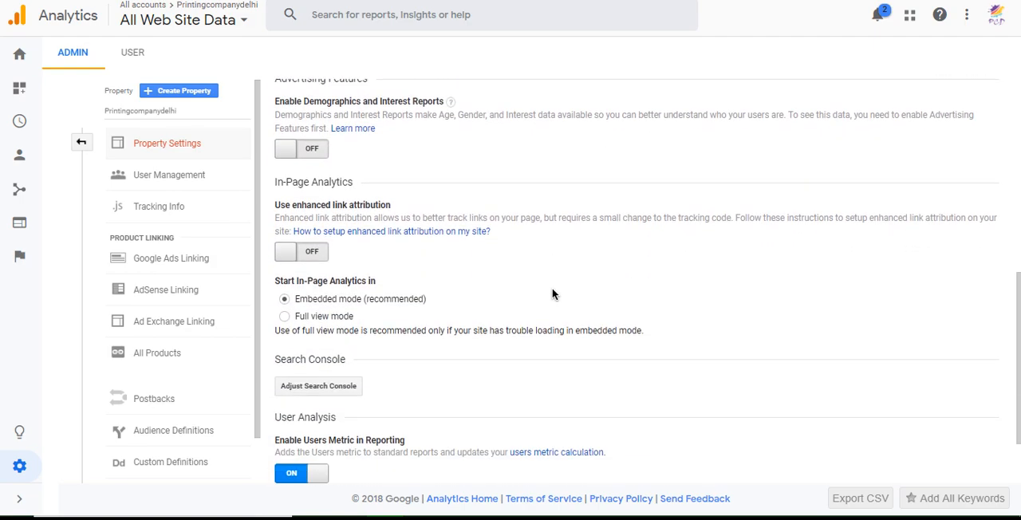
scroll(486, 301, "up", 1)
scroll(502, 296, "down", 2)
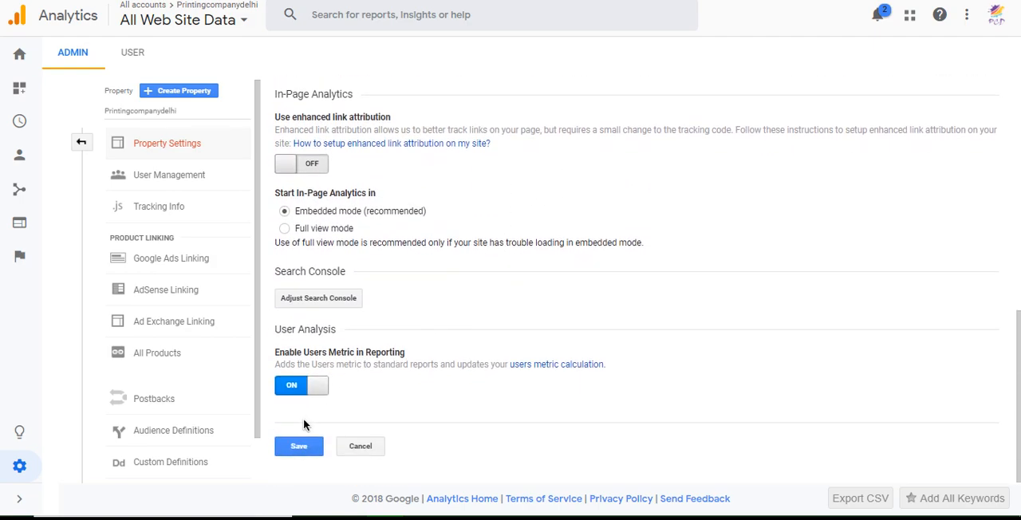
left_click(298, 447)
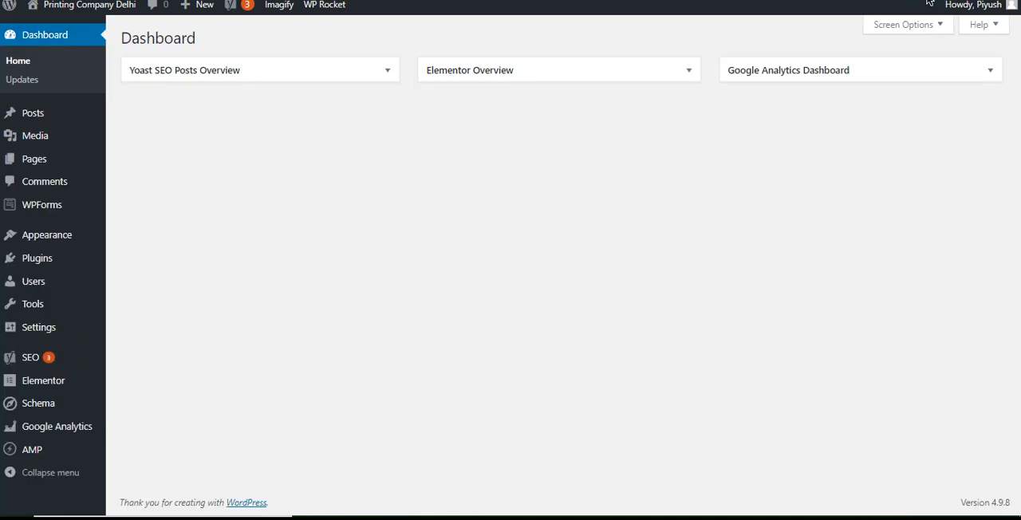
- Switch to WordPress, open the General Settings and check the protocol in the WordPress Address and Site Address URLs
left_click(644, 162)
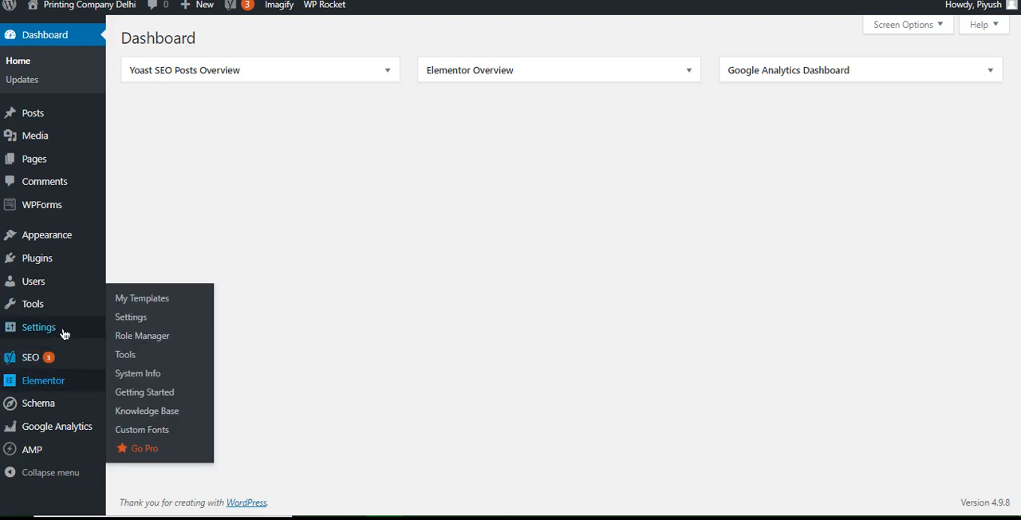
mouse_move(48, 327)
left_click(136, 281)
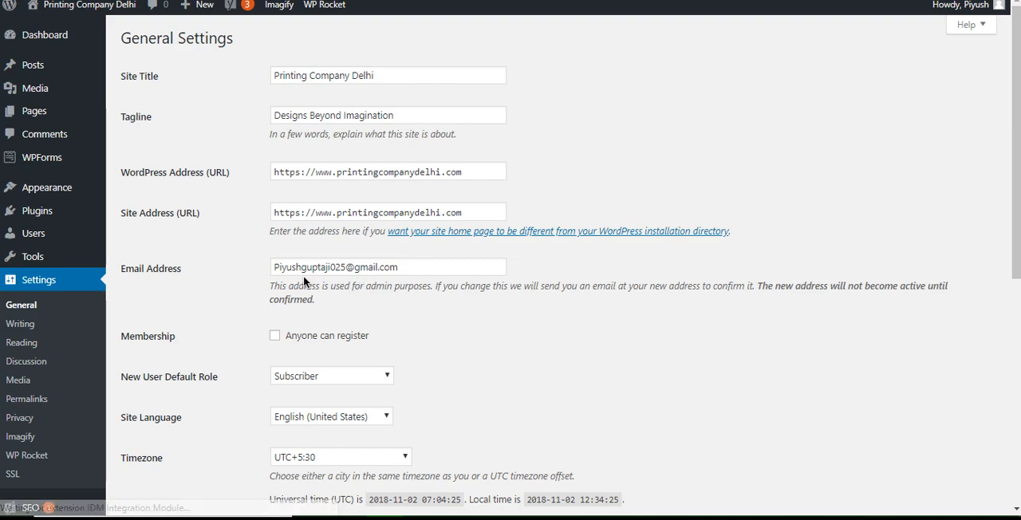
left_click(302, 176)
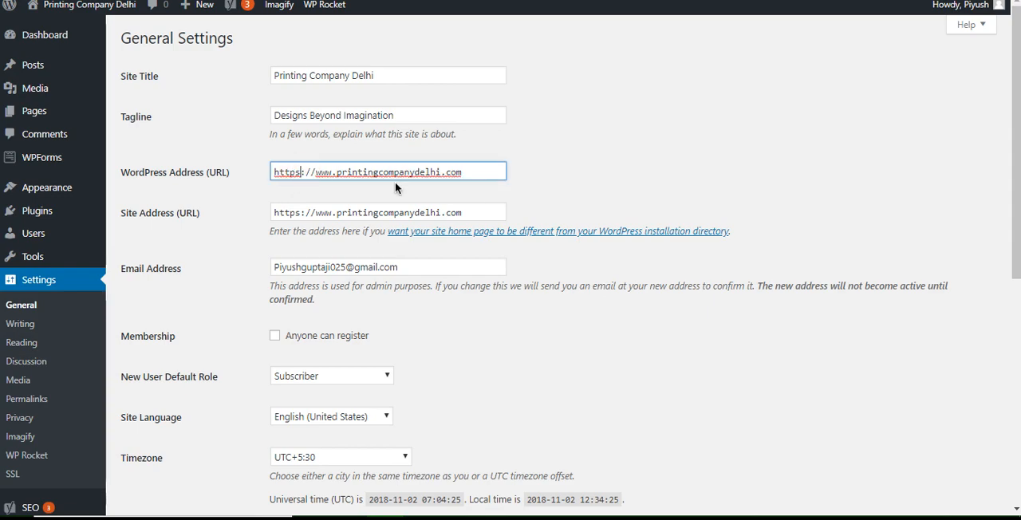
left_click_drag(240, 173, 141, 177)
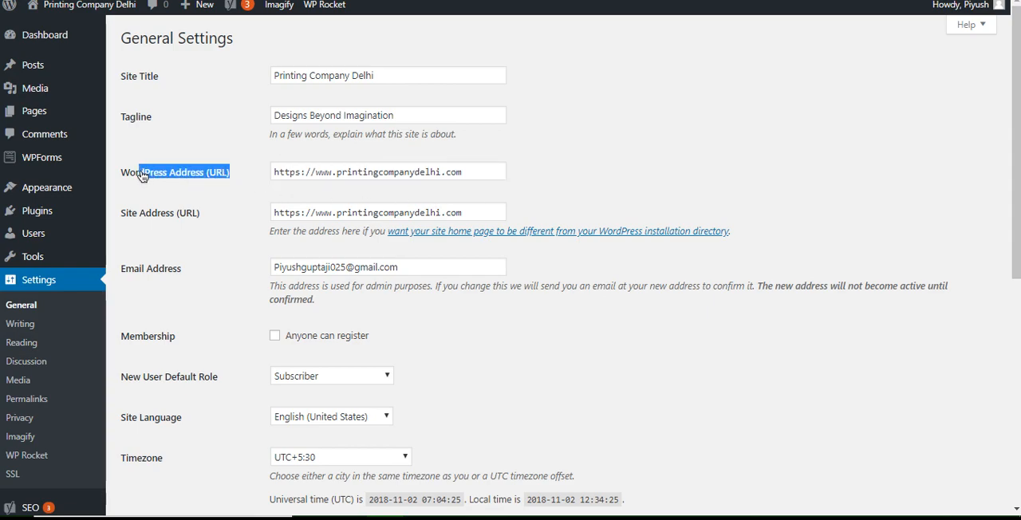
left_click_drag(209, 212, 133, 219)
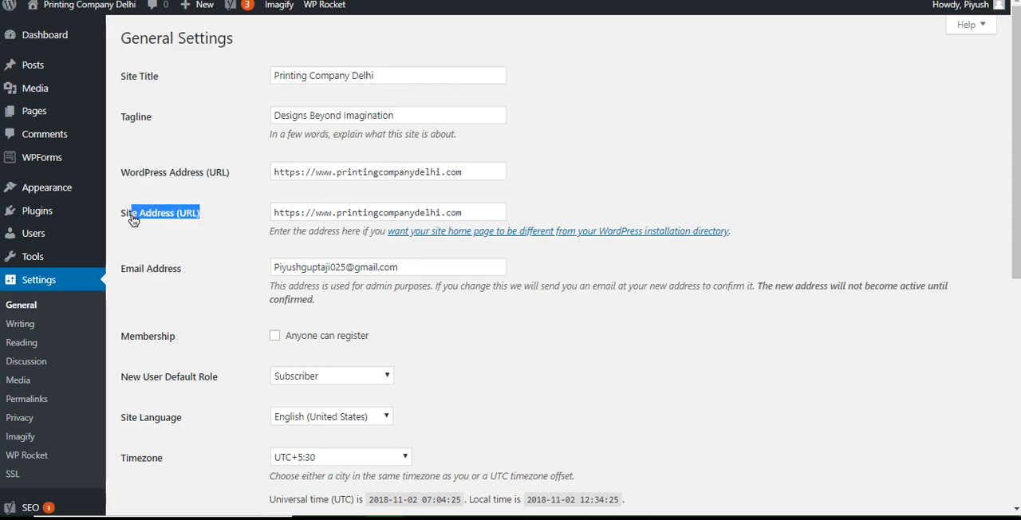
- Save the WordPress General Settings and go back to the Dashboard
scroll(1016, 182, "down", 5)
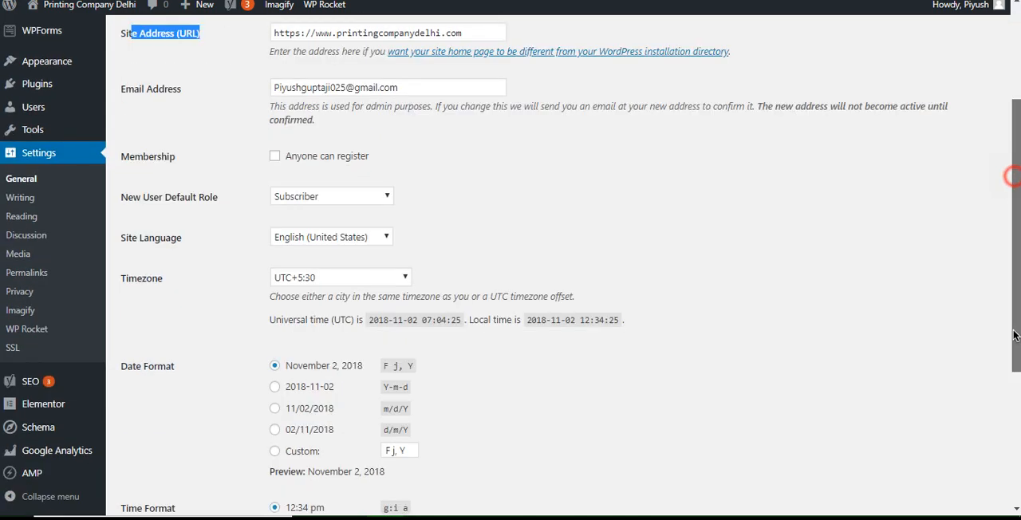
left_click(136, 439)
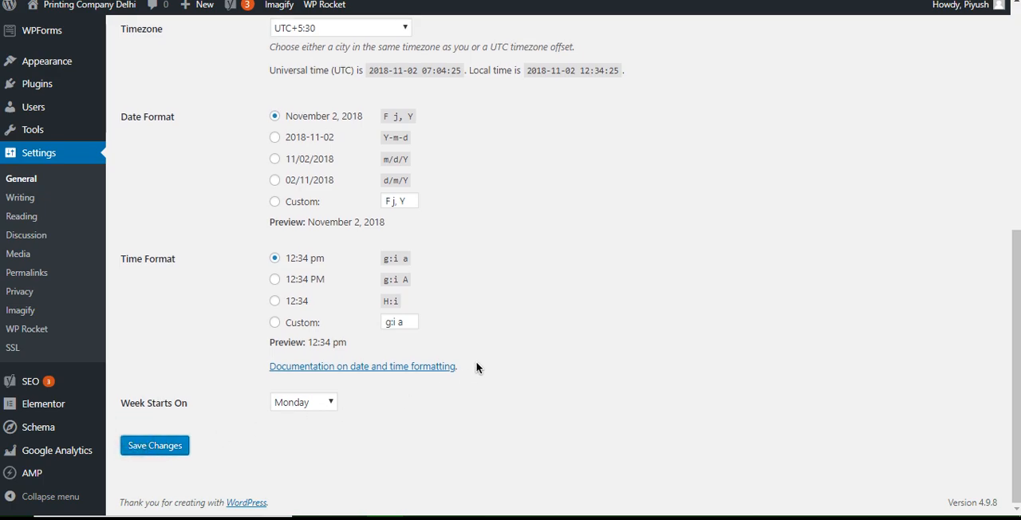
left_click(187, 441)
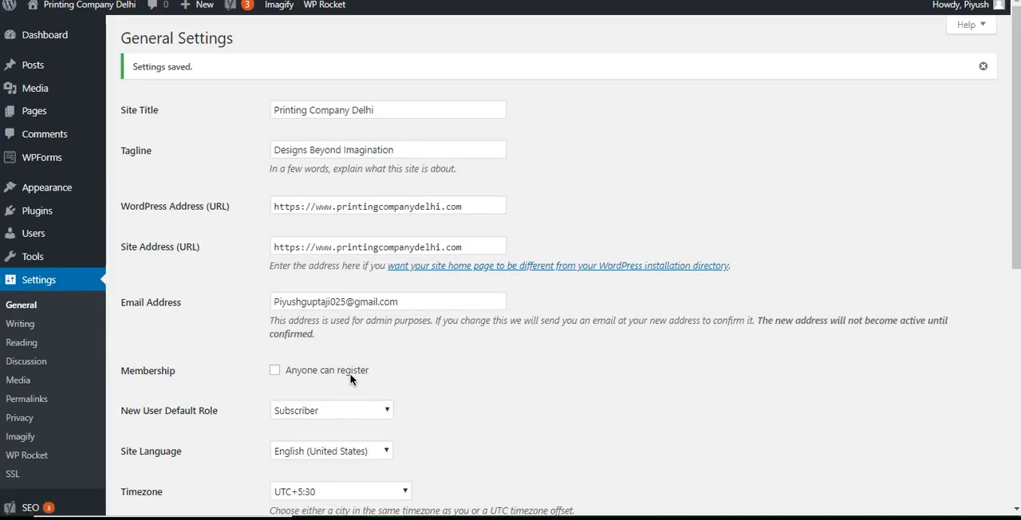
left_click(42, 35)
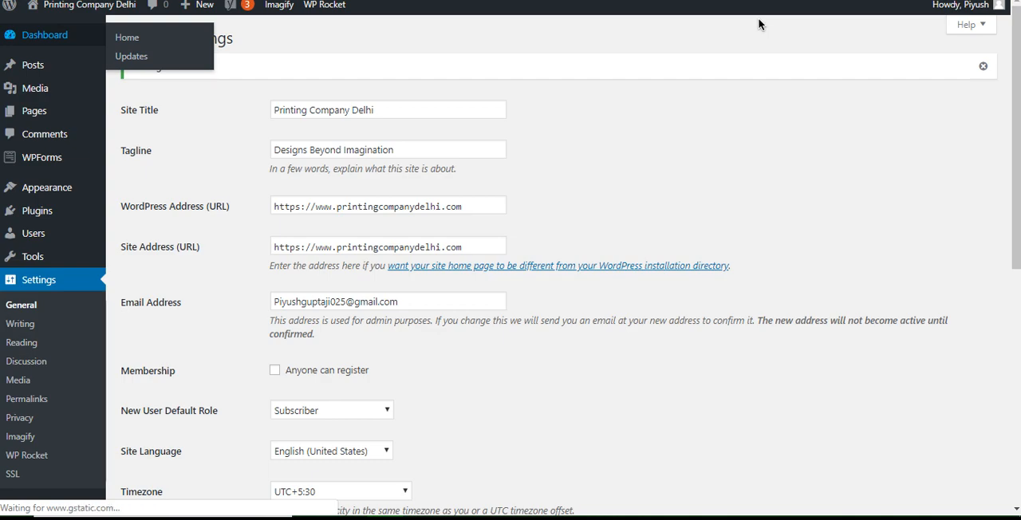